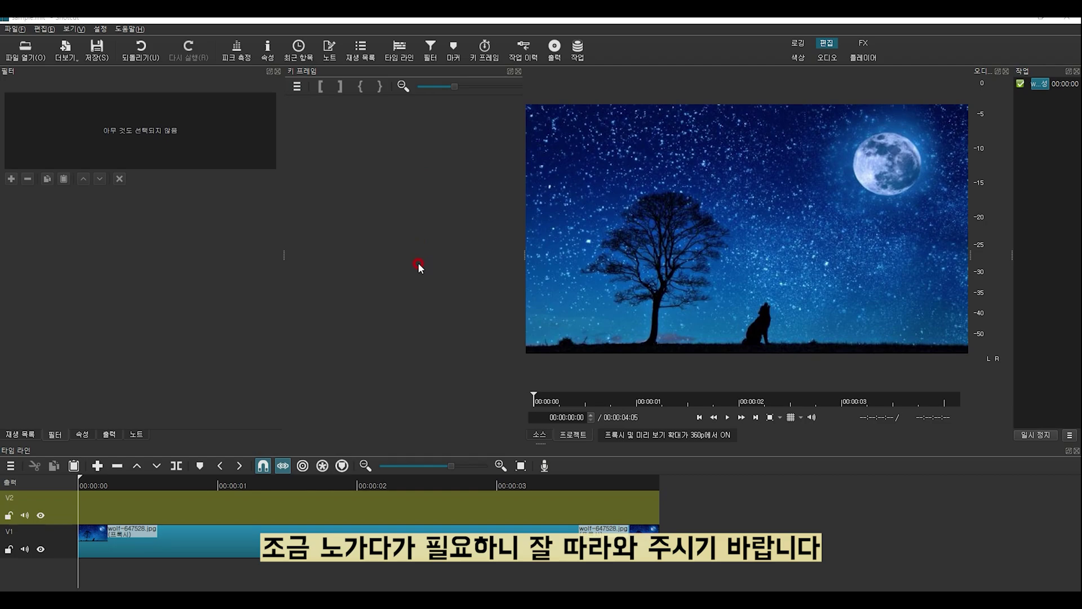
Create a text clip reading "별이 빛나는 밤에" with a transparent background
left_click(61, 50)
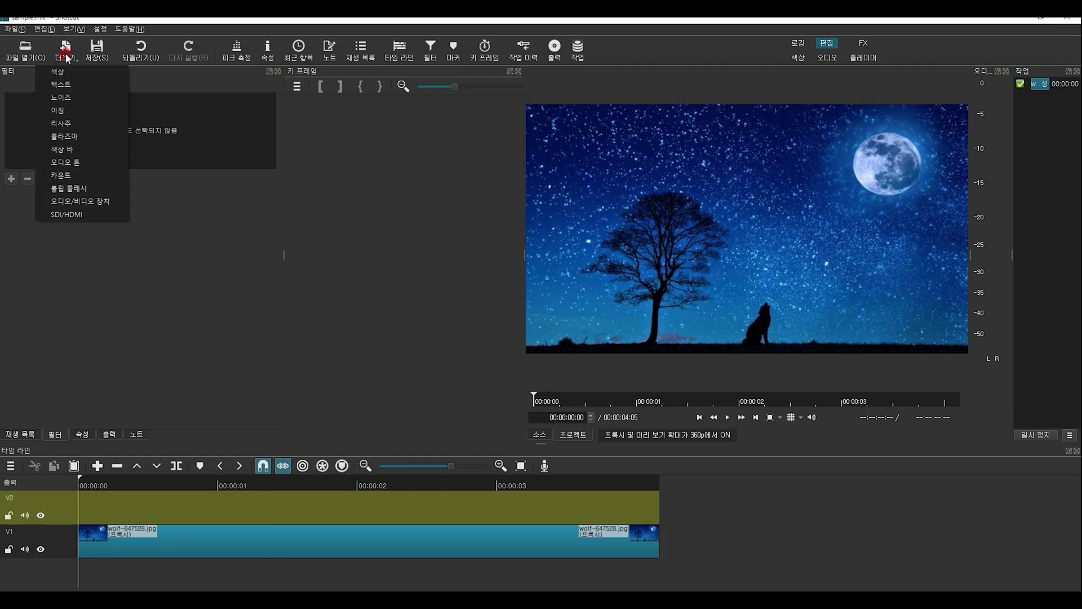
left_click(83, 86)
type("ㅂ")
key("BackSpace")
type("별이 빛나는 밤")
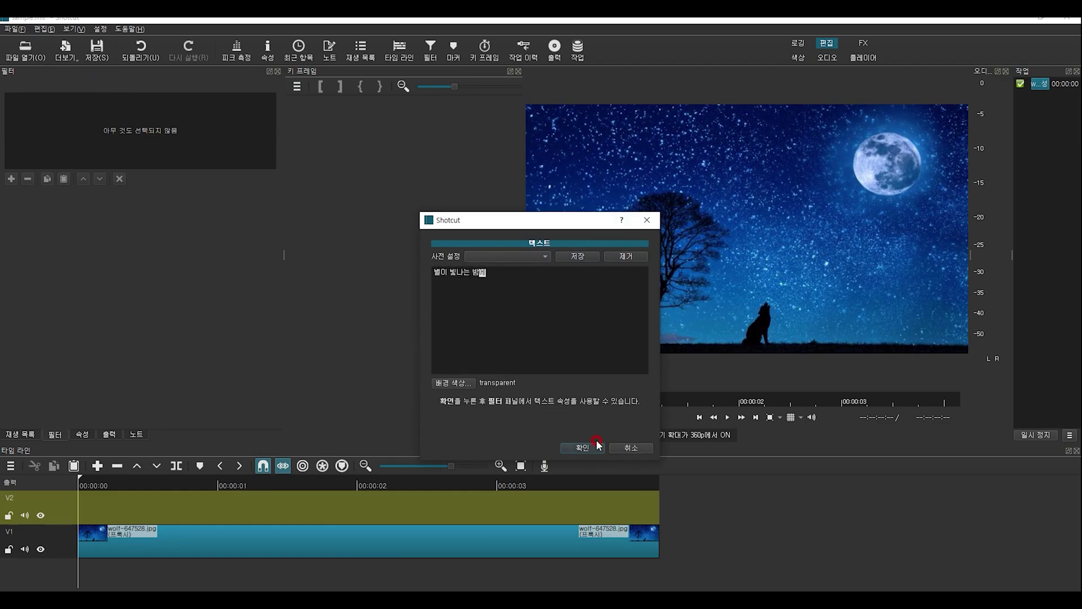
left_click(597, 445)
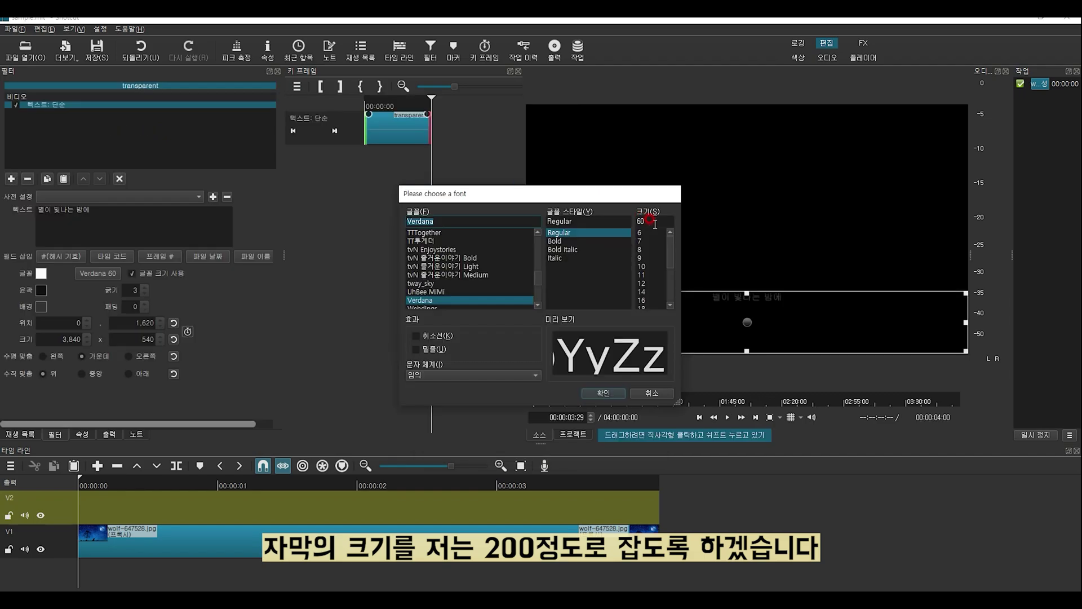
Set the text's font to Gowun Batang Regular at size 200
type("200")
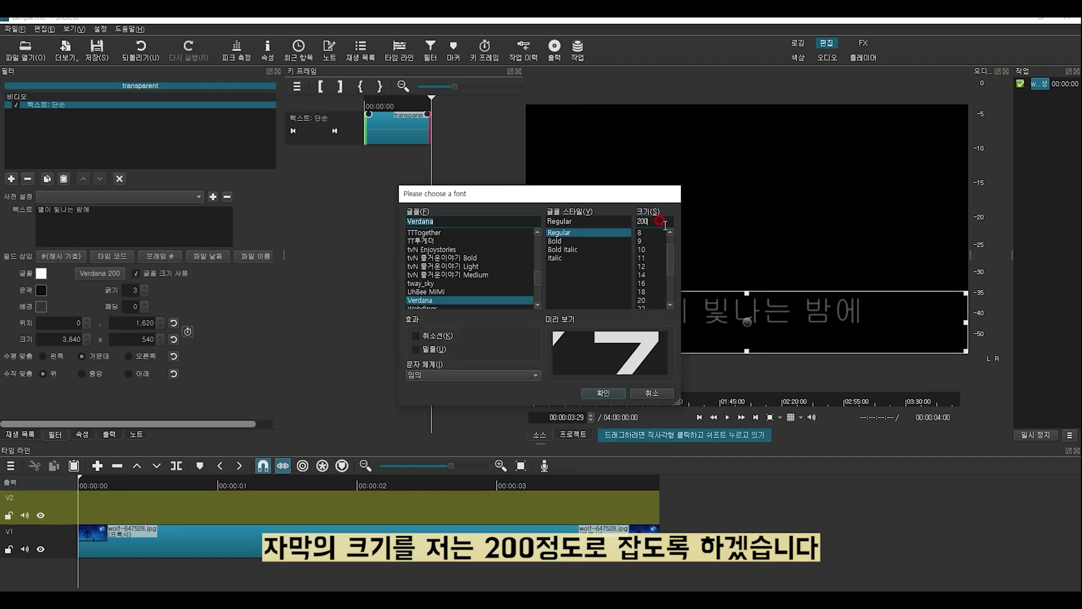
scroll(474, 273, "up", 10)
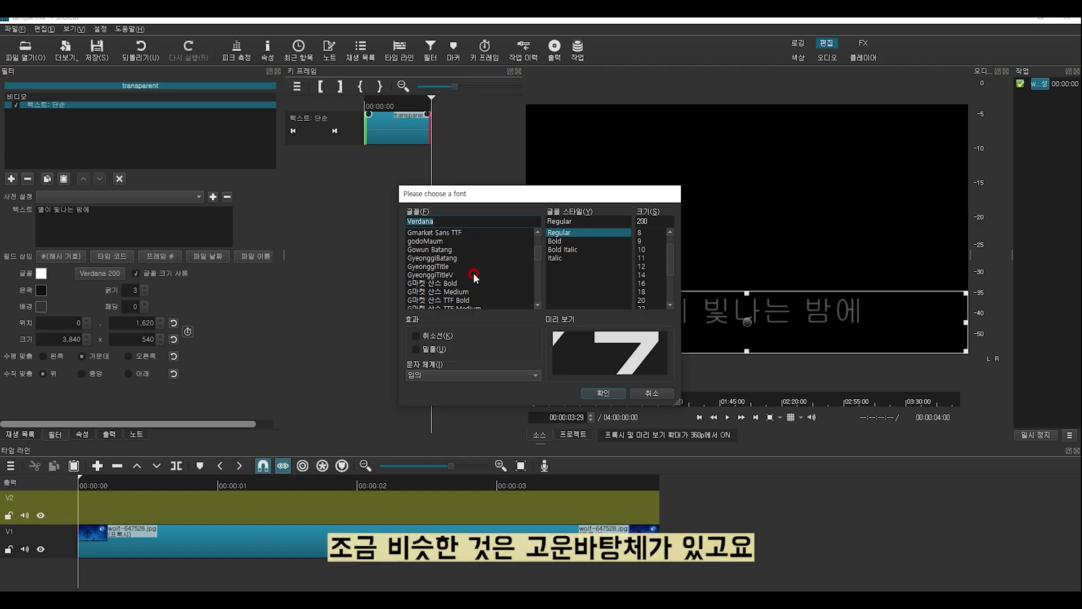
left_click(442, 250)
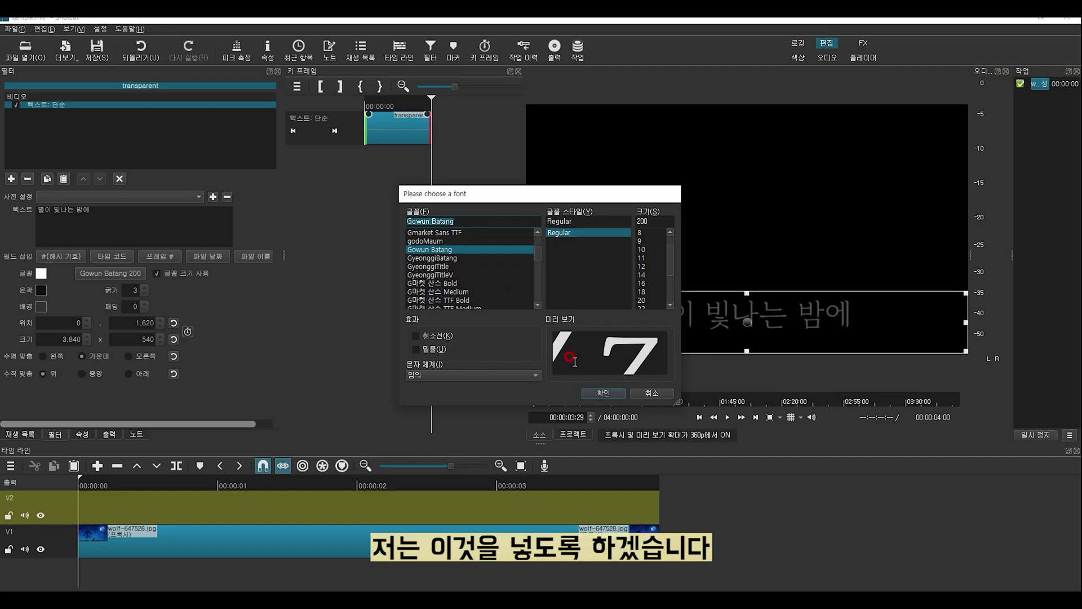
left_click(603, 392)
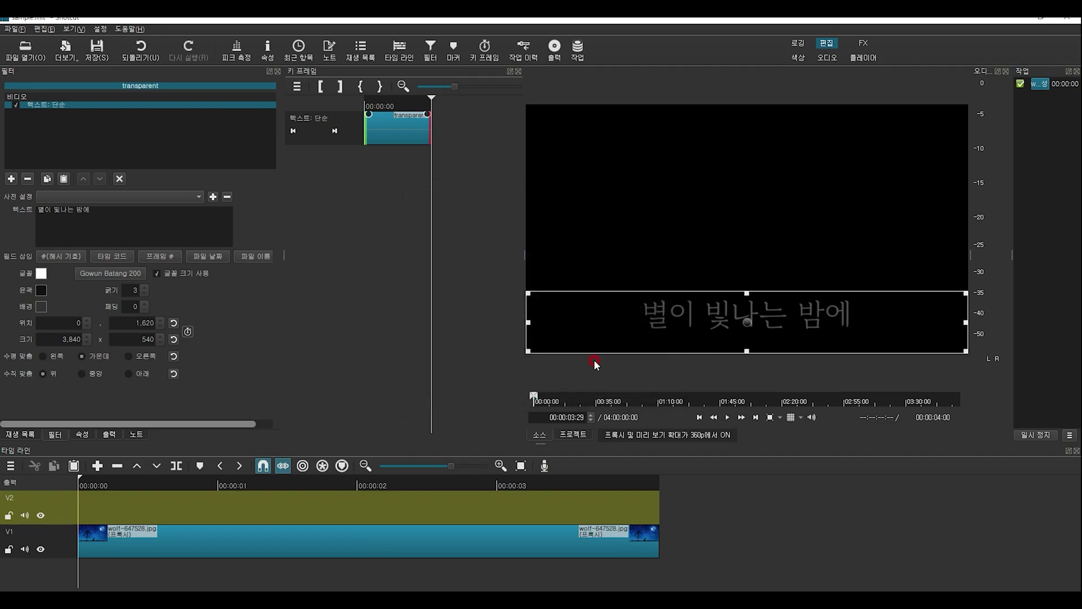
Place the text clip at the start of track V2 and set its outline thickness to 0
left_click_drag(626, 330, 104, 499)
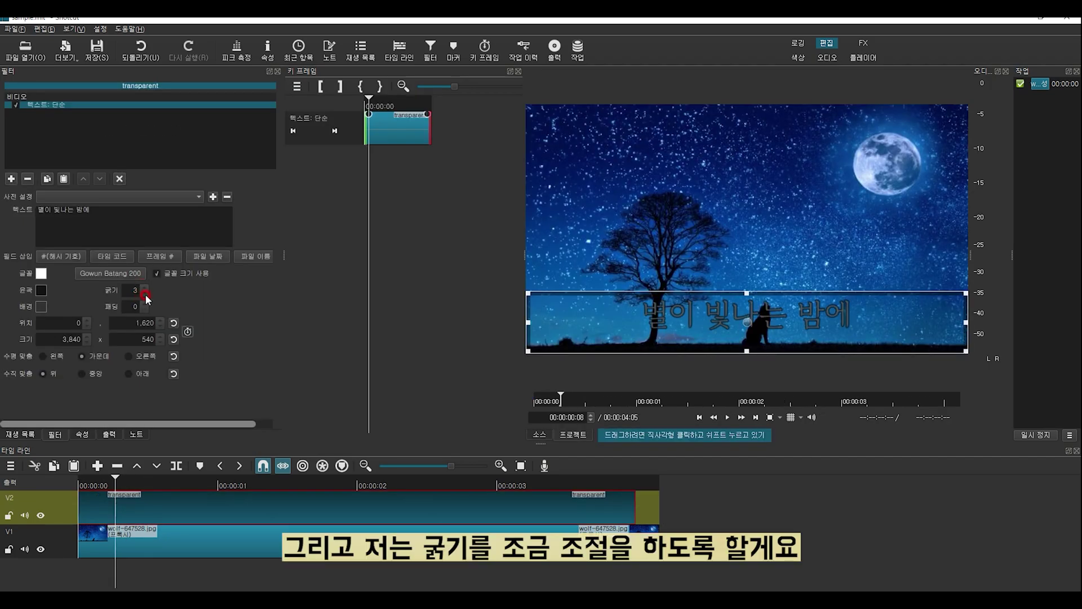
left_click(145, 294)
left_click(145, 294)
left_click(145, 295)
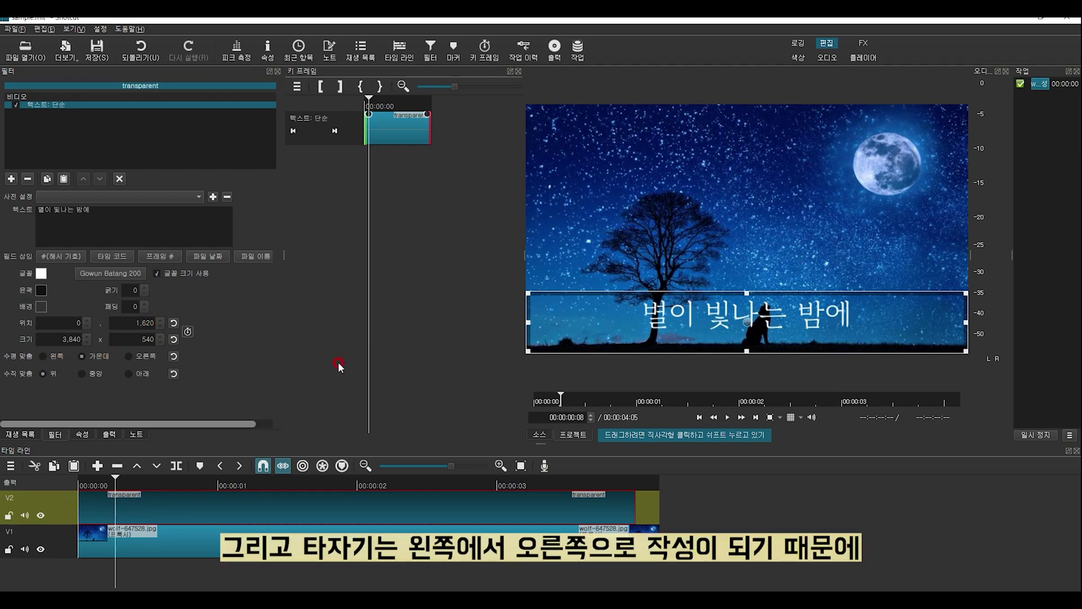
Align the text horizontally to the left and move its box to about position 117, 1,493
left_click(46, 356)
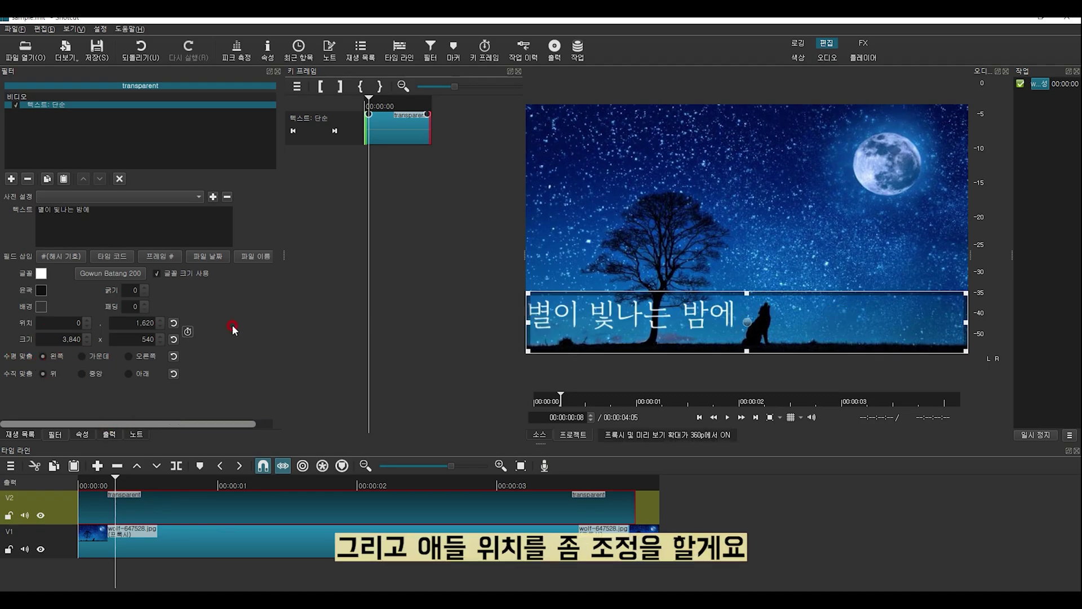
left_click_drag(747, 322, 764, 303)
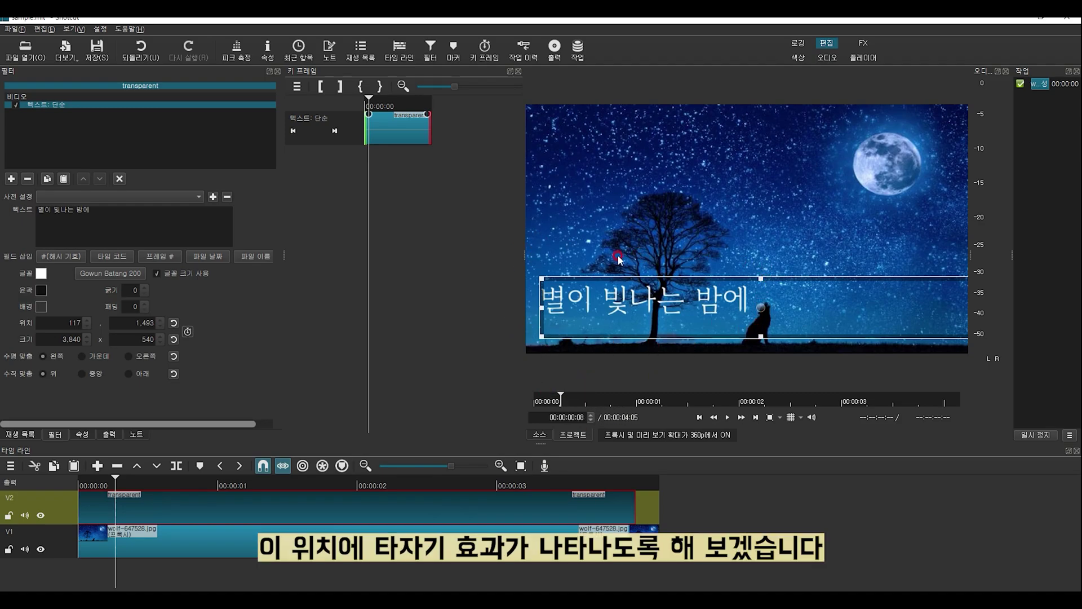
Move the playhead to 00:00:00:05, step it frame by frame, and return it to the timeline's start
key("Home")
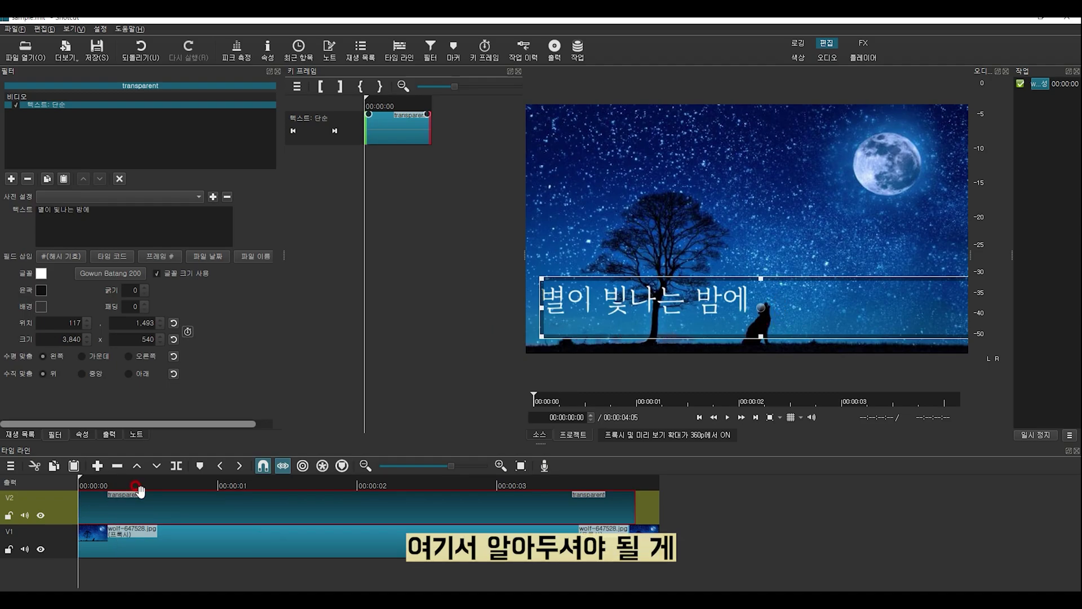
left_click(102, 482)
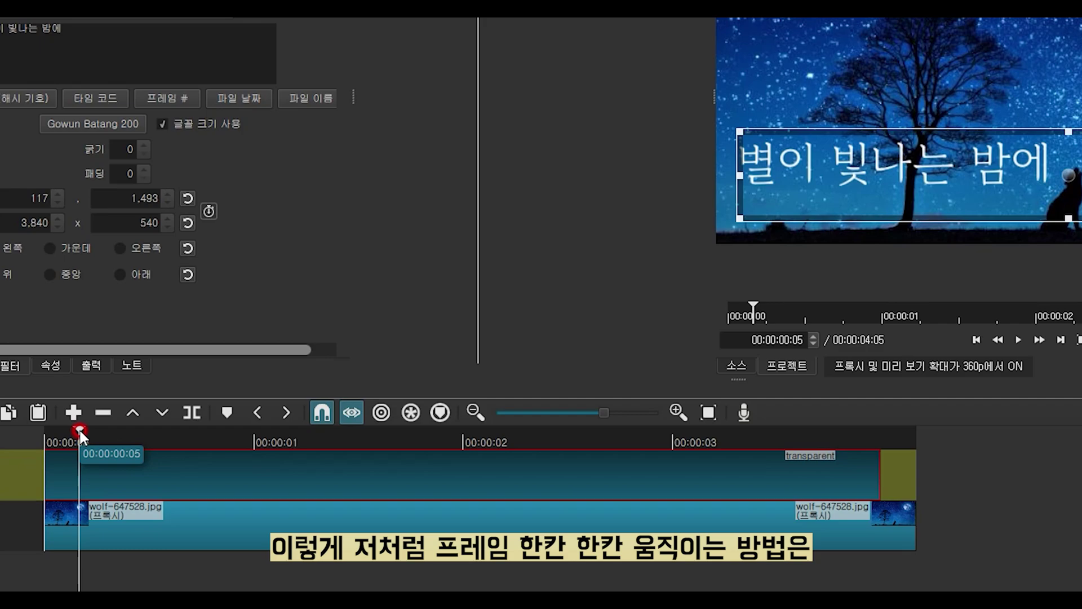
key("Right")
key("Right")
key("Left")
key("Left")
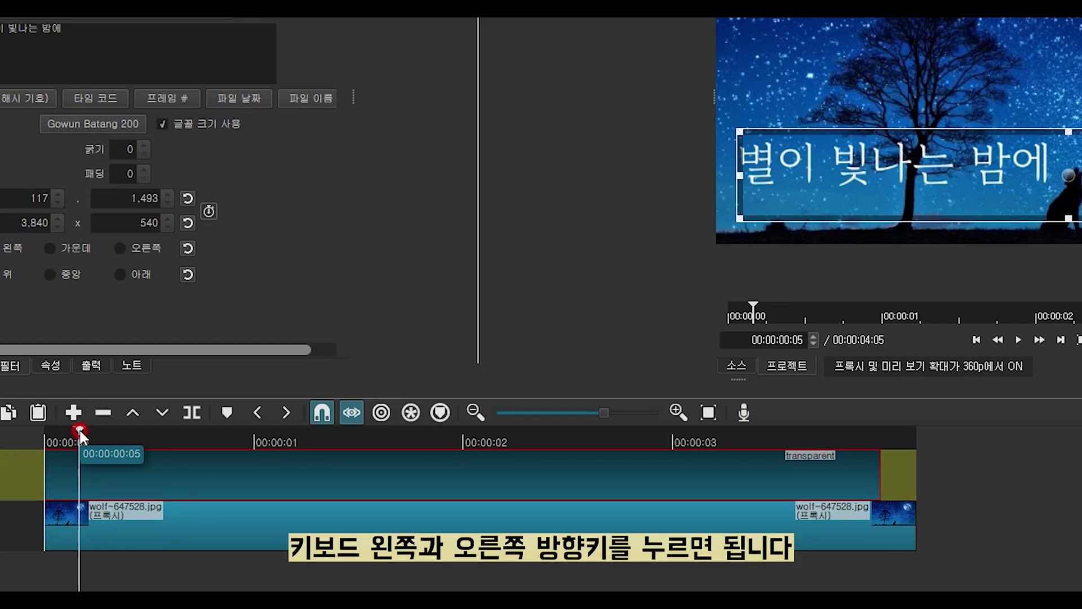
key("Left")
key("Left")
key("Left")
key("Left")
key("Left")
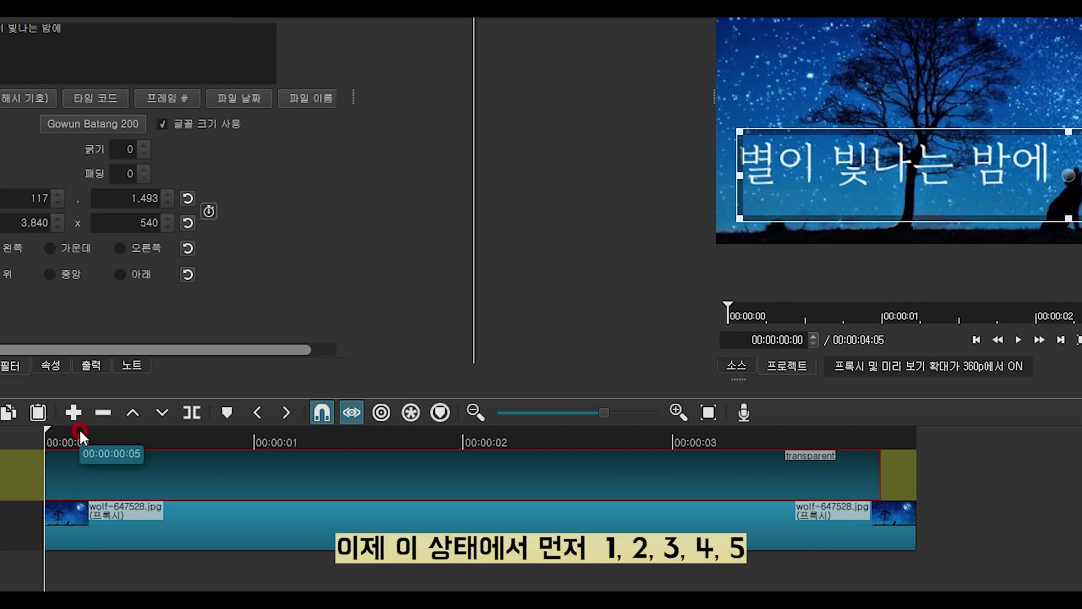
Shift the text clip on V2 so that it starts five frames in, at 00:00:00:05
key("Right")
key("Right")
key("Right")
key("Right")
key("Right")
left_click_drag(103, 469, 140, 466)
Split the V2 text clip at 00:00:00:10, five frames after its start
left_click(35, 441)
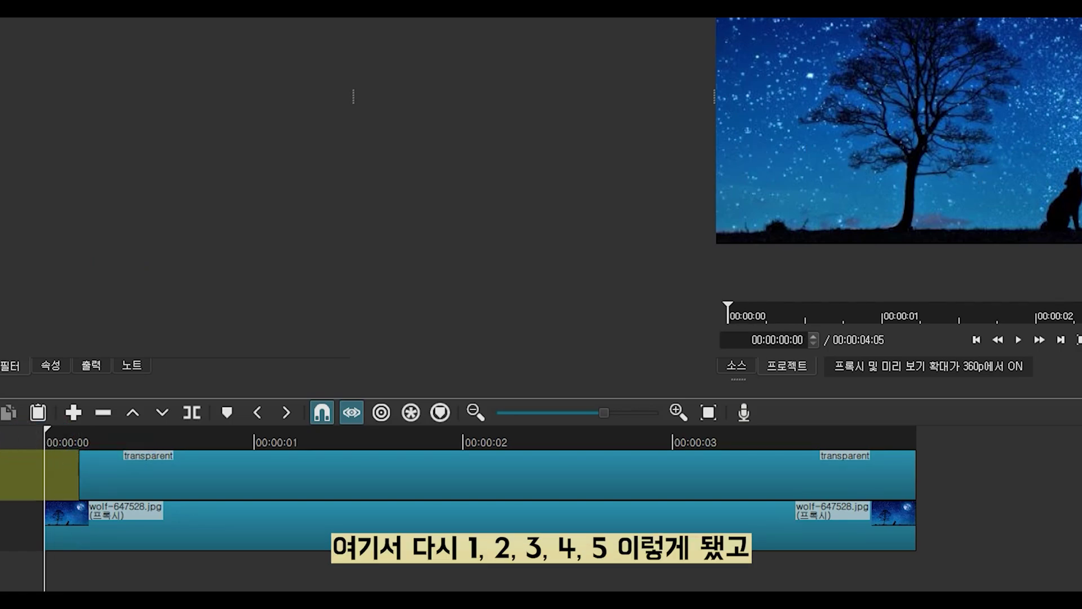
key("Right")
key("Right")
key("Right")
key("Right")
key("Right")
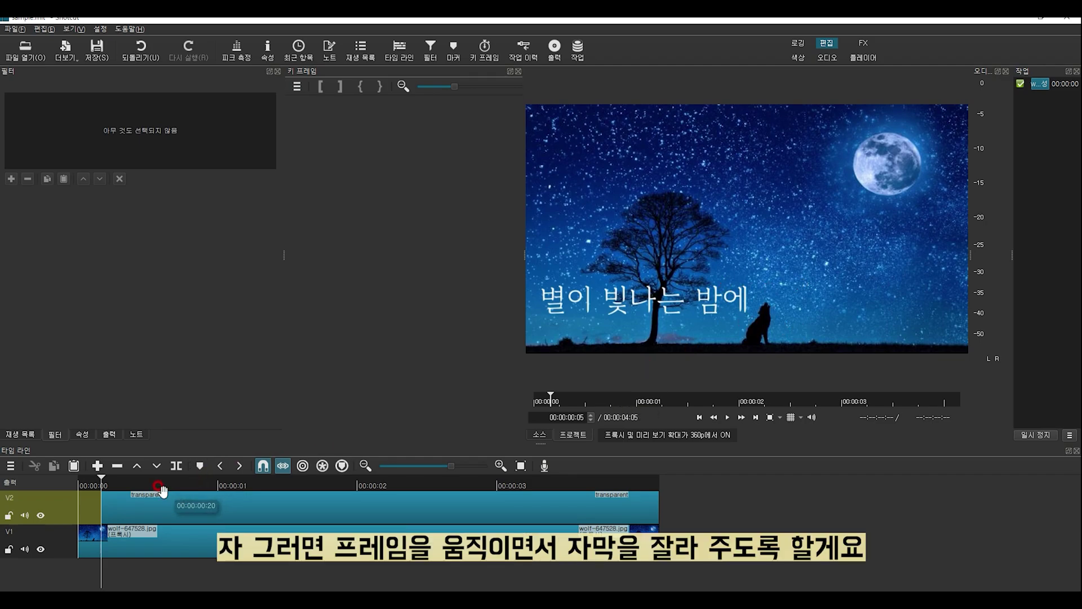
left_click(119, 507)
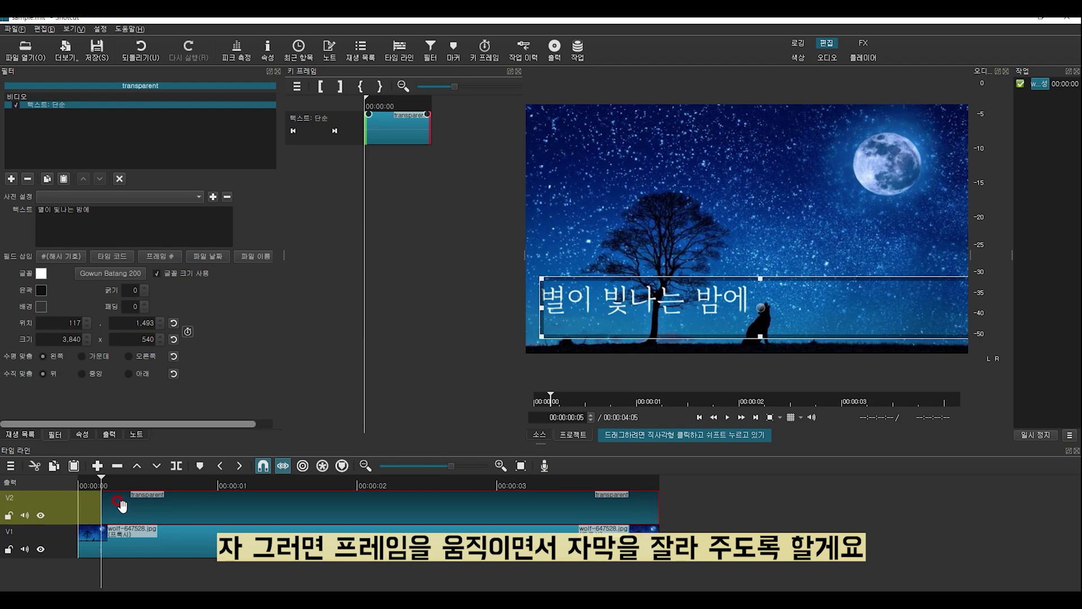
key("Right")
key("Right")
key("Right")
key("Right")
key("Right")
key("s")
Split the remaining text clip at 00:00:00:20, ten frames after the previous cut
left_click(142, 507)
key("Right")
key("Right")
key("Right")
key("Right")
key("Right")
key("Right")
key("Right")
key("Right")
key("Right")
key("Right")
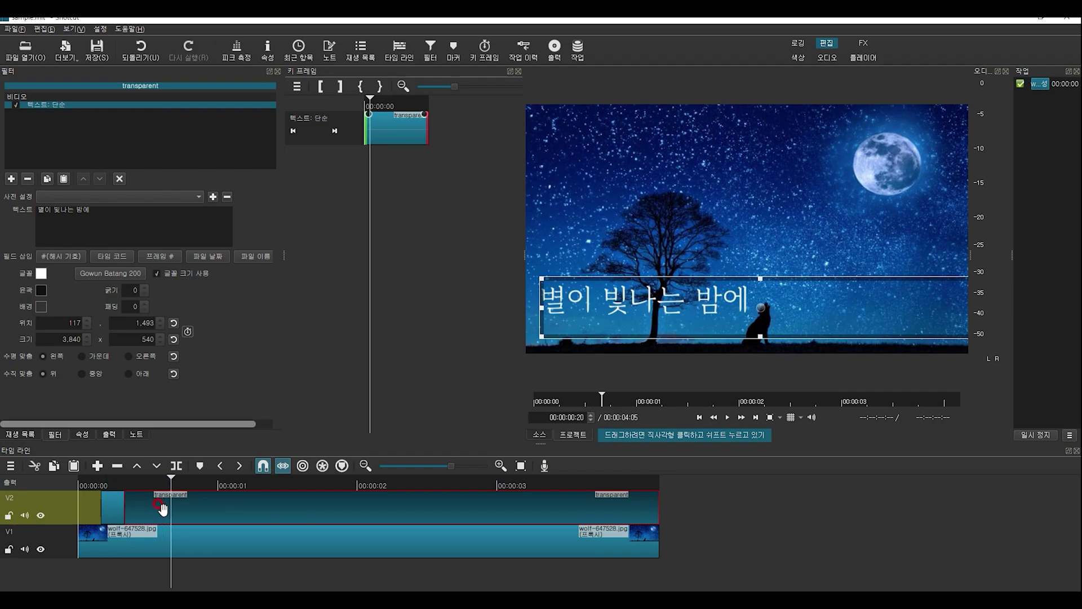
key("s")
Split the remaining text clip at 00:00:00:25, five frames after the previous cut
left_click(196, 514)
key("Right")
key("Right")
key("Right")
key("Right")
key("Right")
key("s")
Split the remaining text clip at 00:00:01:00
left_click(200, 516)
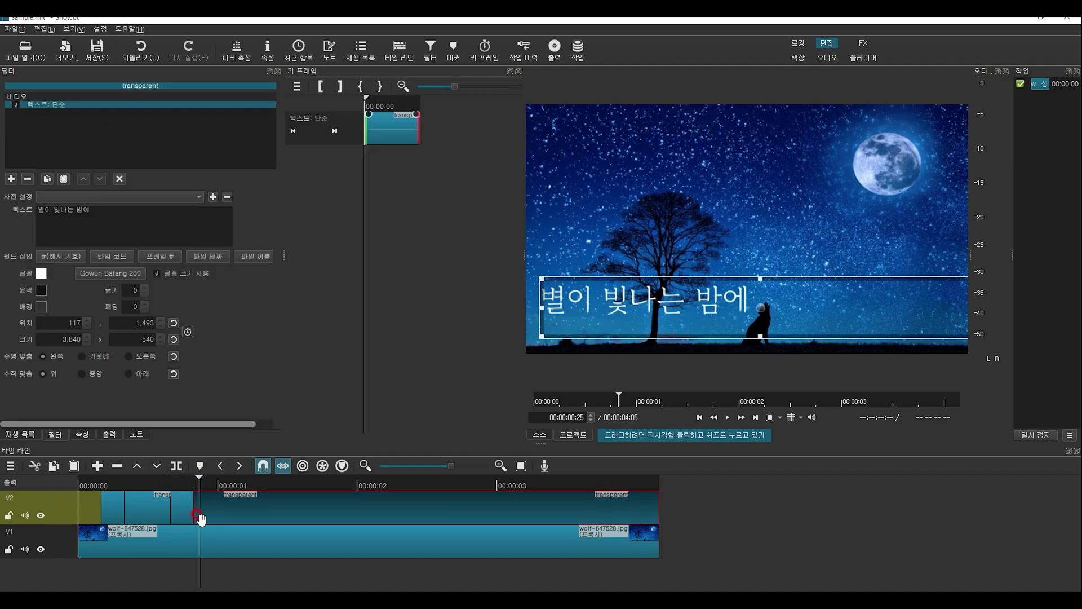
key("Right")
key("Right")
key("Right")
key("Right")
key("Right")
key("s")
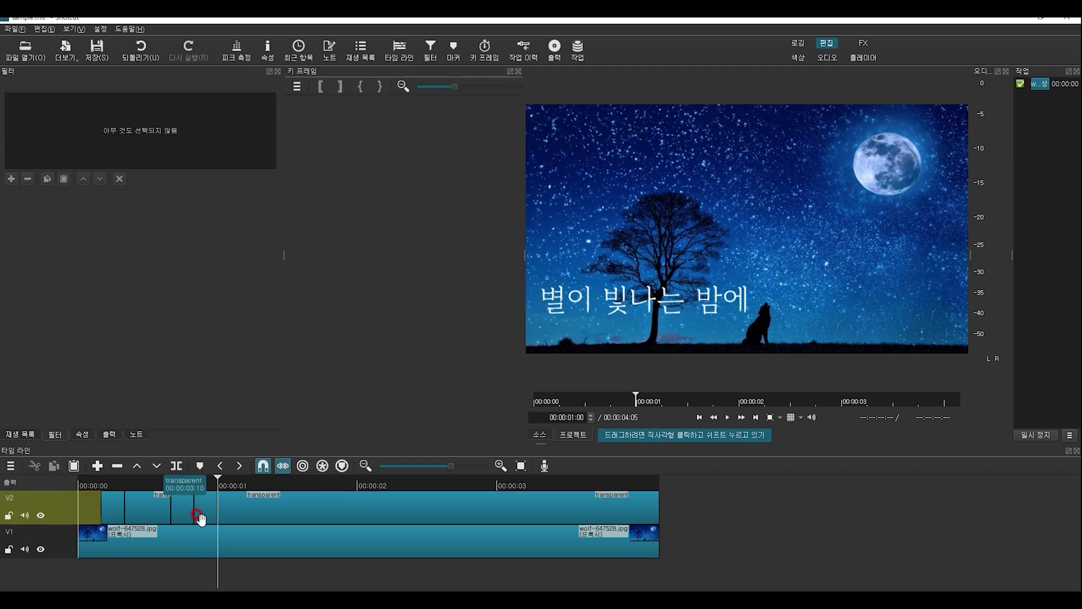
Split the remaining text clip at 00:00:01:10, ten frames after the previous cut
left_click(229, 507)
key("Right")
key("Right")
key("Right")
key("Right")
key("Right")
key("Right")
key("Right")
key("Right")
key("Right")
key("Right")
key("s")
Split the remaining text clip at 00:00:01:15, leaving the full title in the final segment
left_click(316, 513)
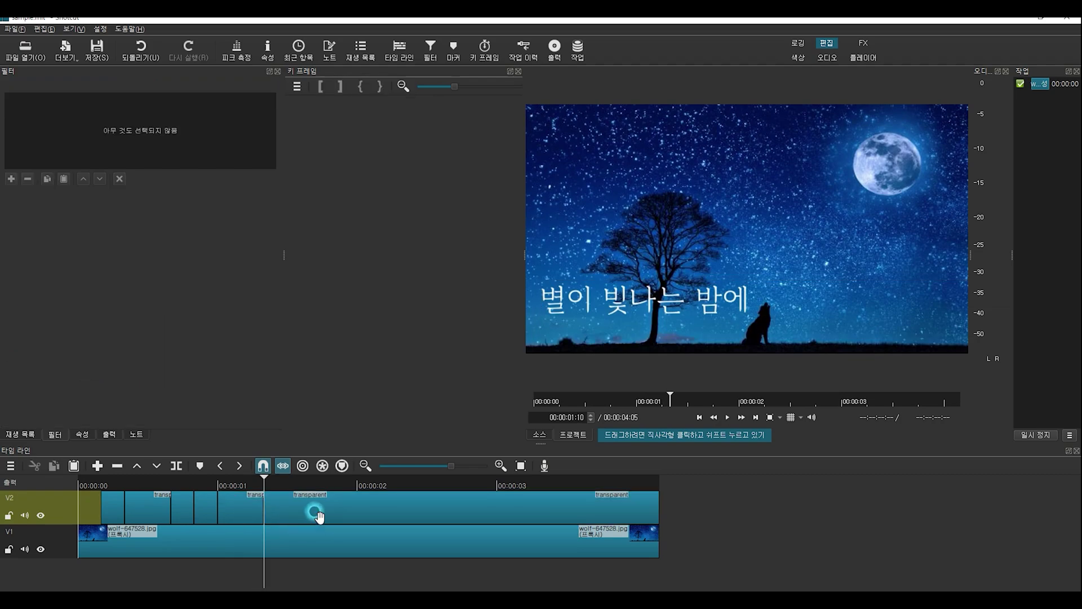
key("Right")
key("Right")
key("Right")
key("Right")
key("Right")
left_click(322, 510)
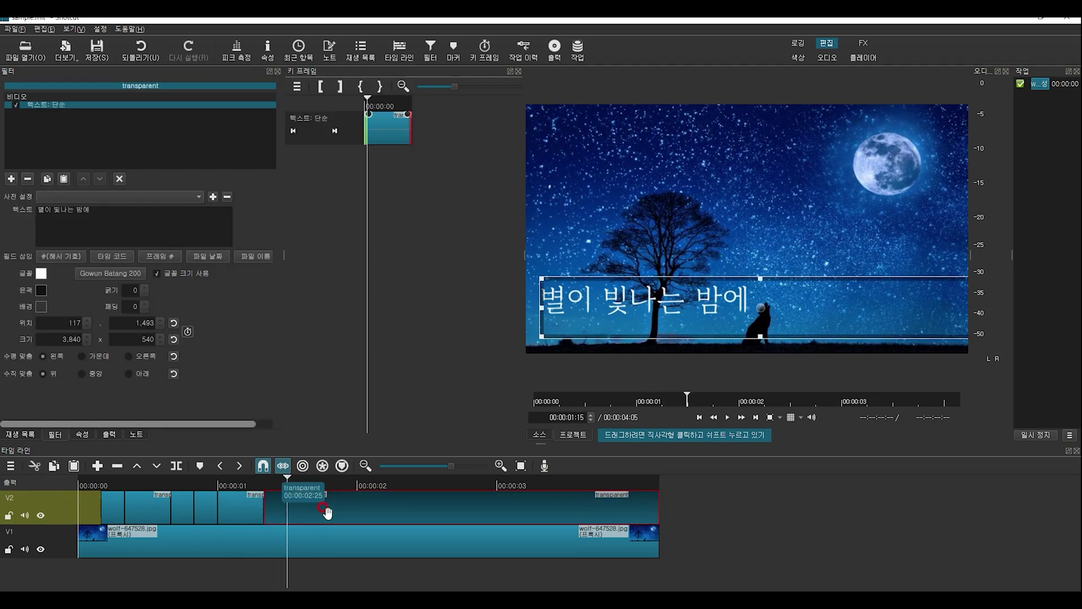
key("s")
left_click(323, 510)
Shorten the first text segment on V2 to only "별"
left_click(106, 480)
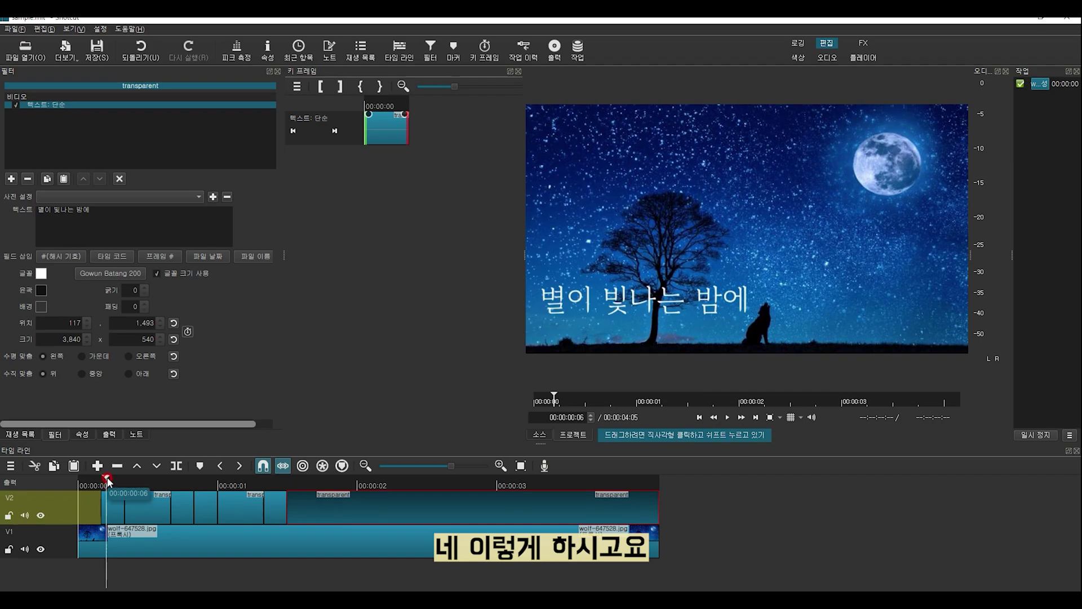
key("Left")
left_click(113, 504)
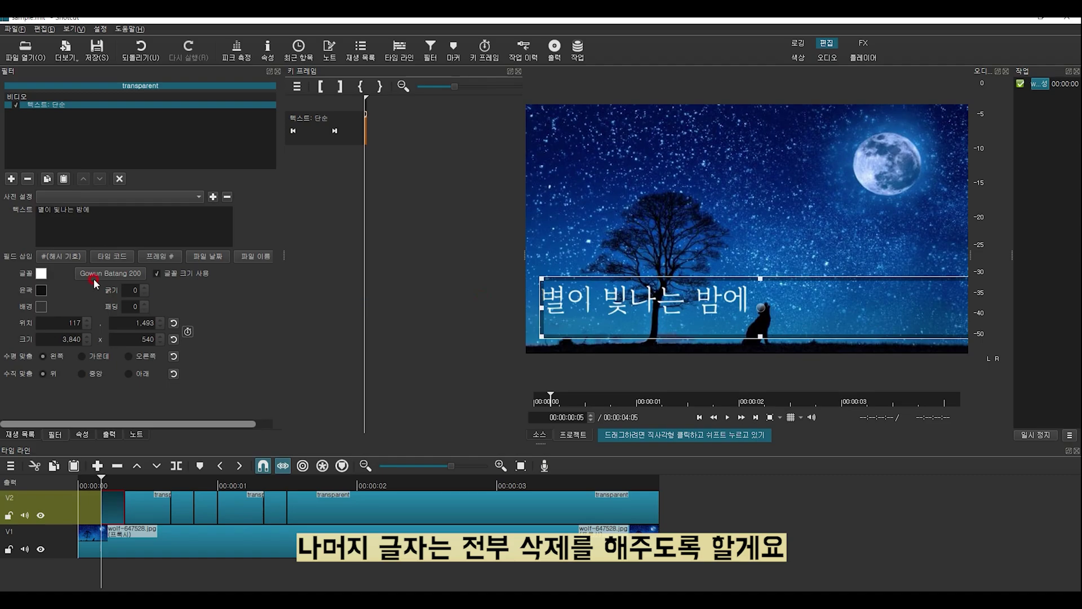
left_click_drag(43, 210, 140, 217)
key("Delete")
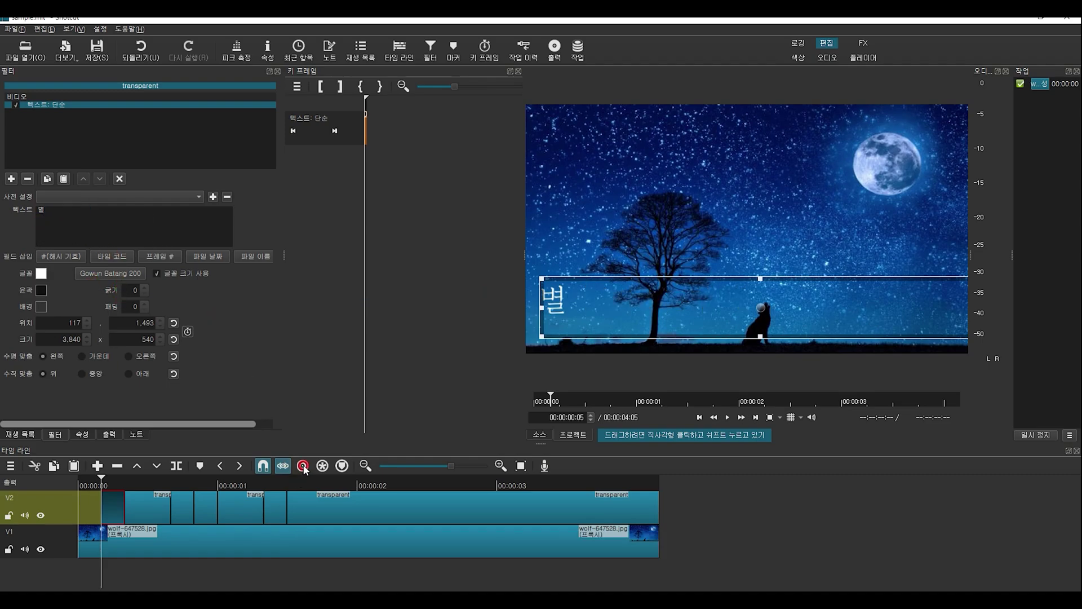
Shorten the second text segment on V2 to "별이"
left_click(131, 486)
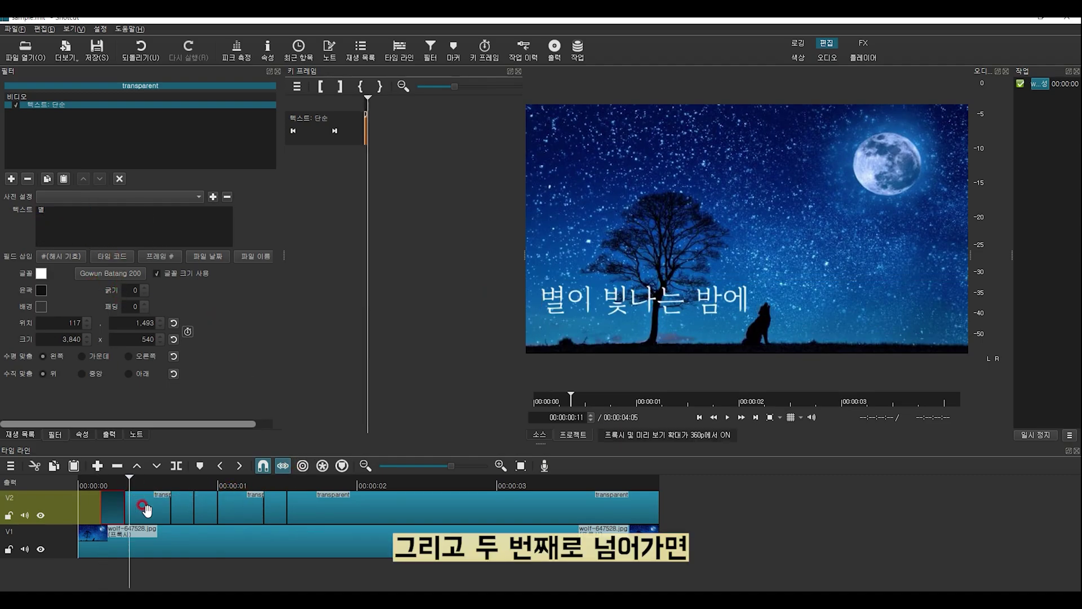
left_click(144, 508)
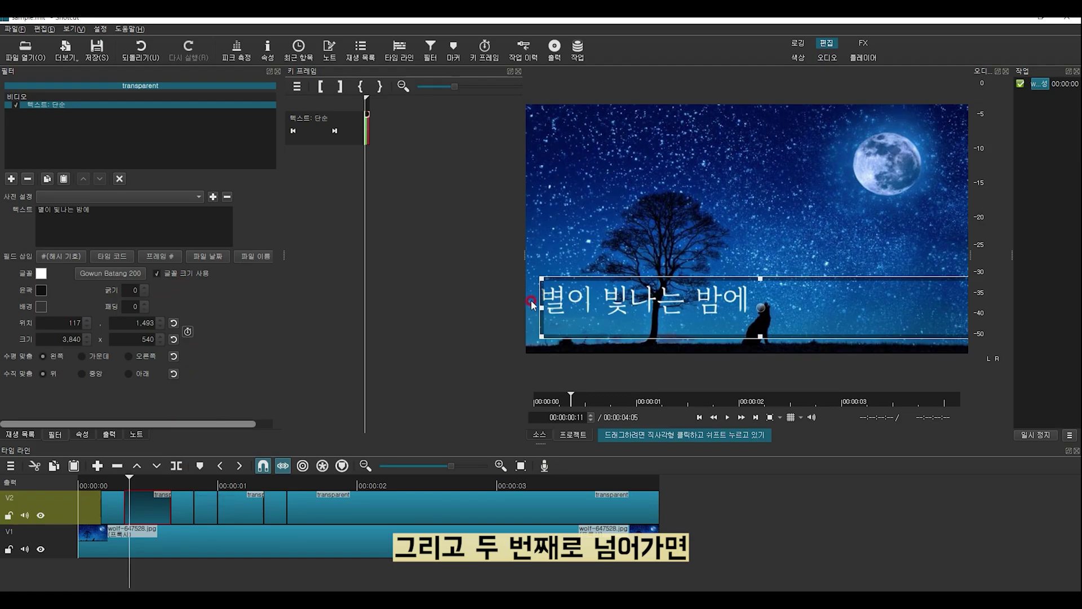
left_click(66, 217)
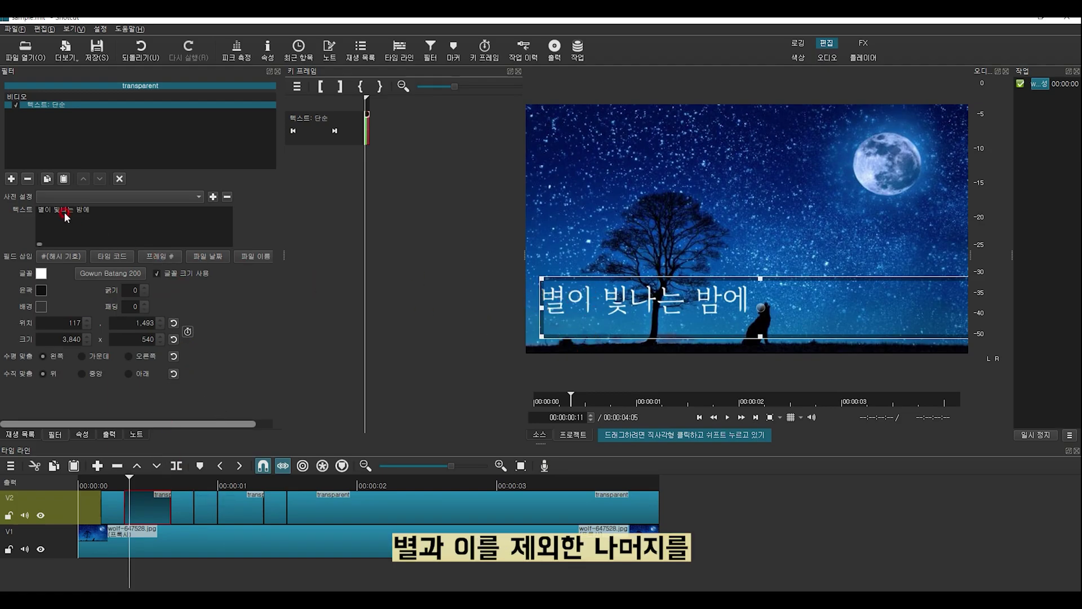
left_click_drag(52, 212, 203, 234)
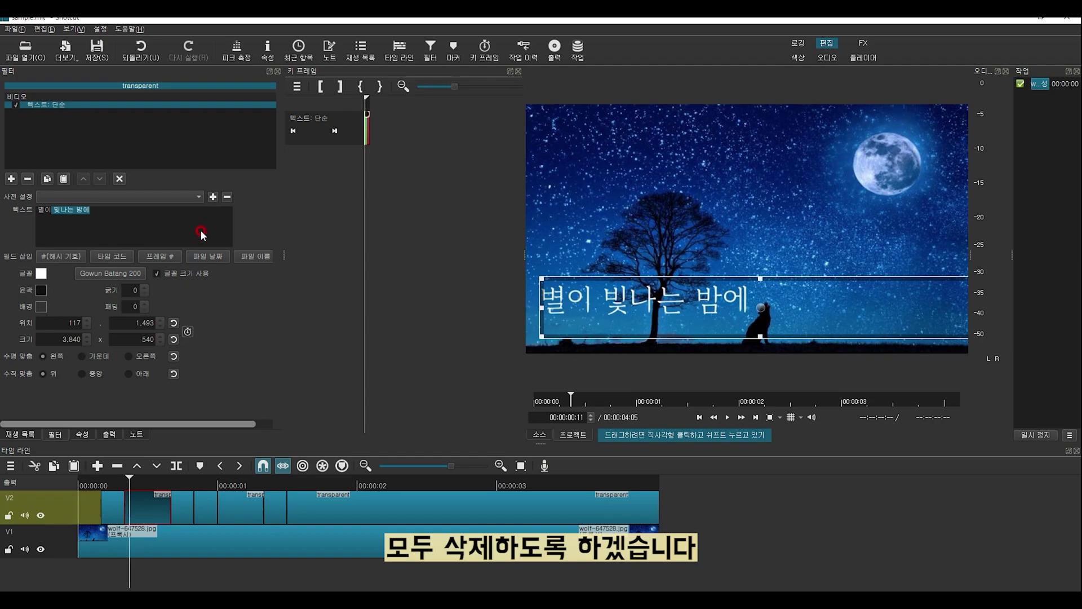
key("BackSpace")
Shorten the third text segment on V2 to "별이 빛"
left_click(175, 483)
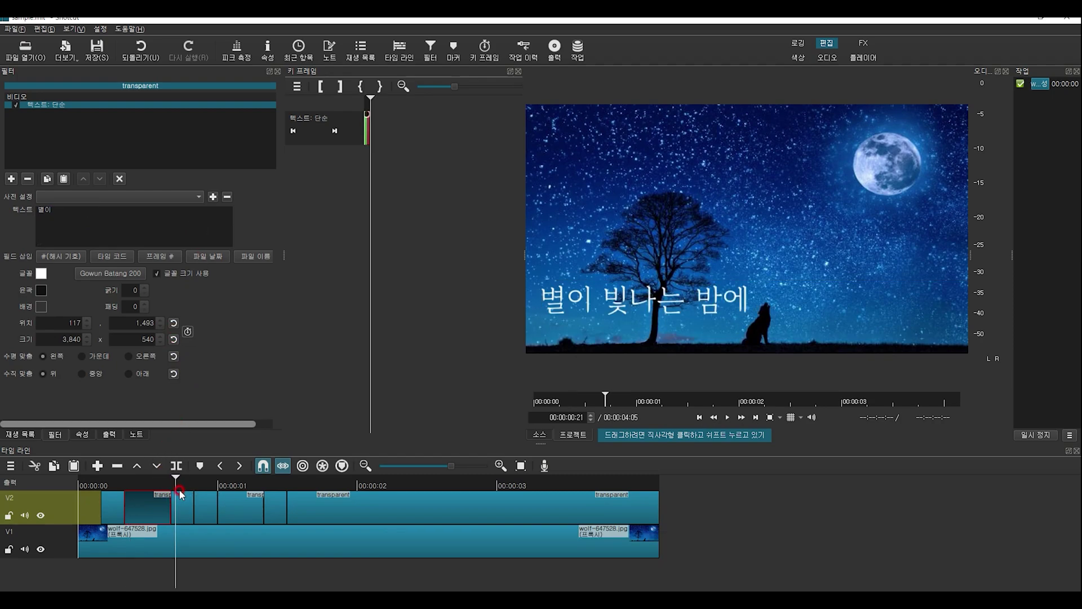
left_click(182, 511)
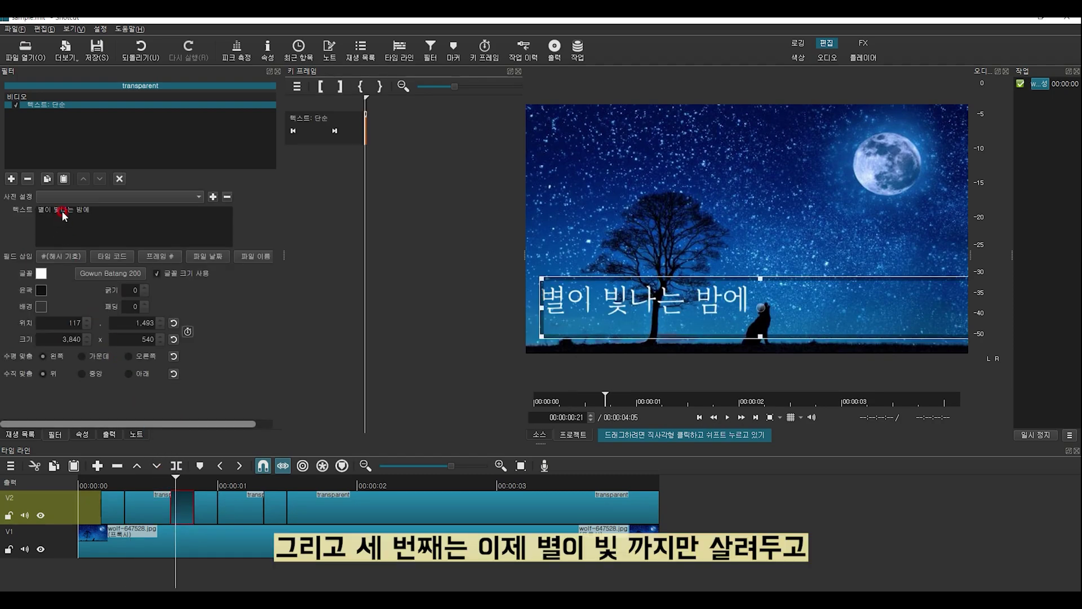
left_click_drag(62, 211, 109, 212)
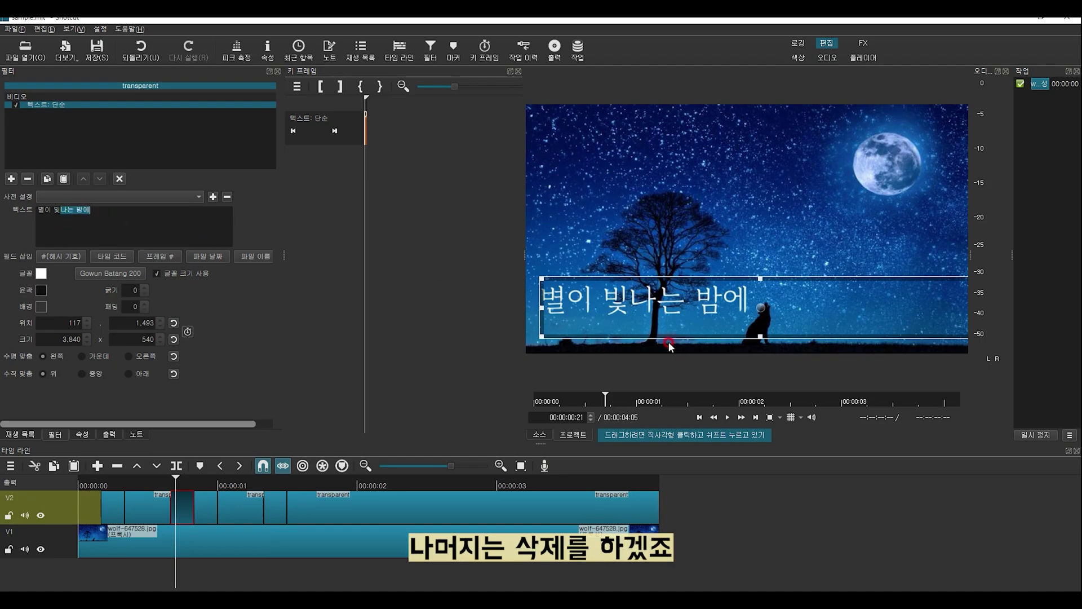
key("BackSpace")
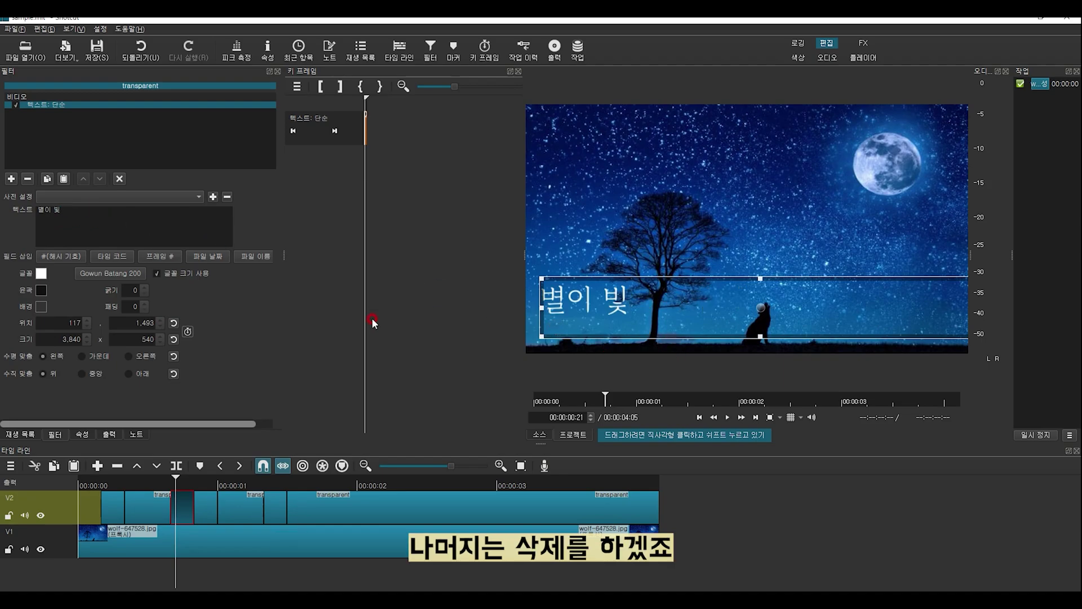
Shorten the fourth text segment on V2 to "별이 빛나" and the fifth to "별이 빛나는"
left_click(201, 480)
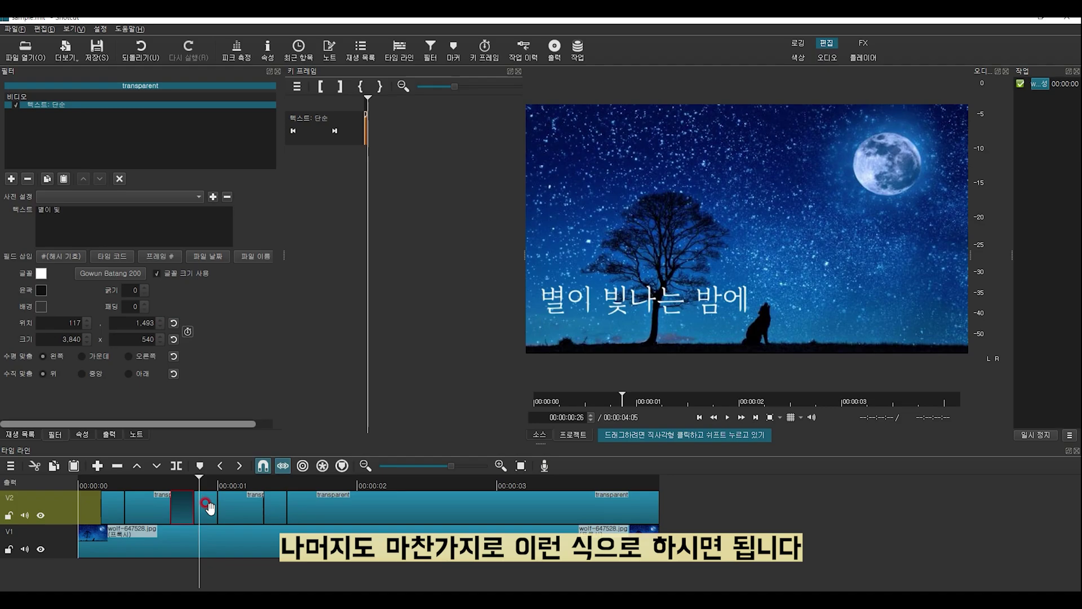
left_click(206, 507)
left_click(231, 507)
left_click(50, 226)
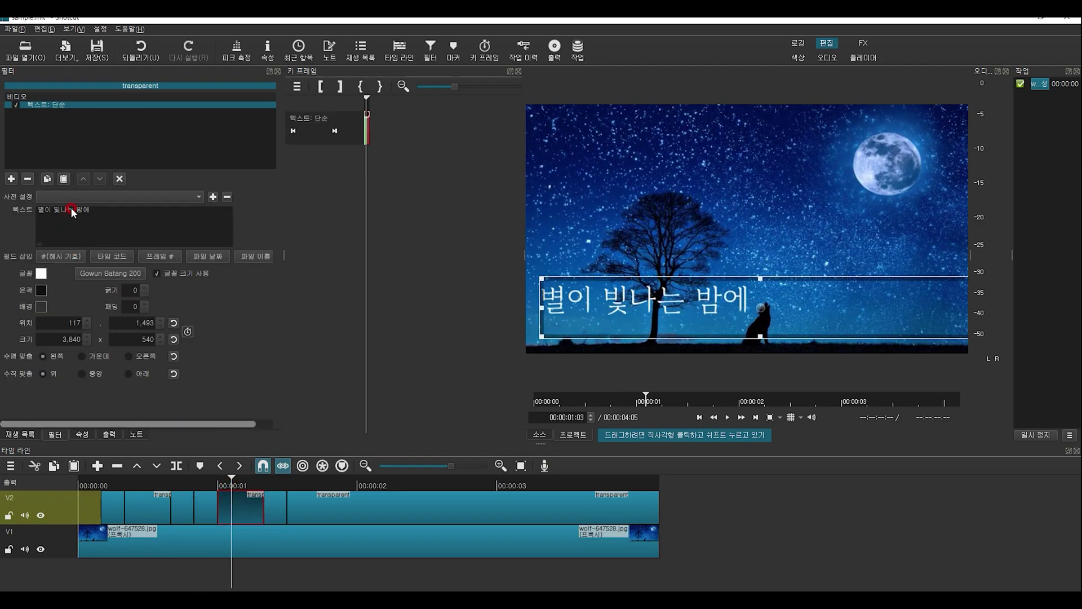
Shorten the sixth text segment on V2 to "별이 빛나는 밤"
left_click(278, 507)
left_click(129, 289)
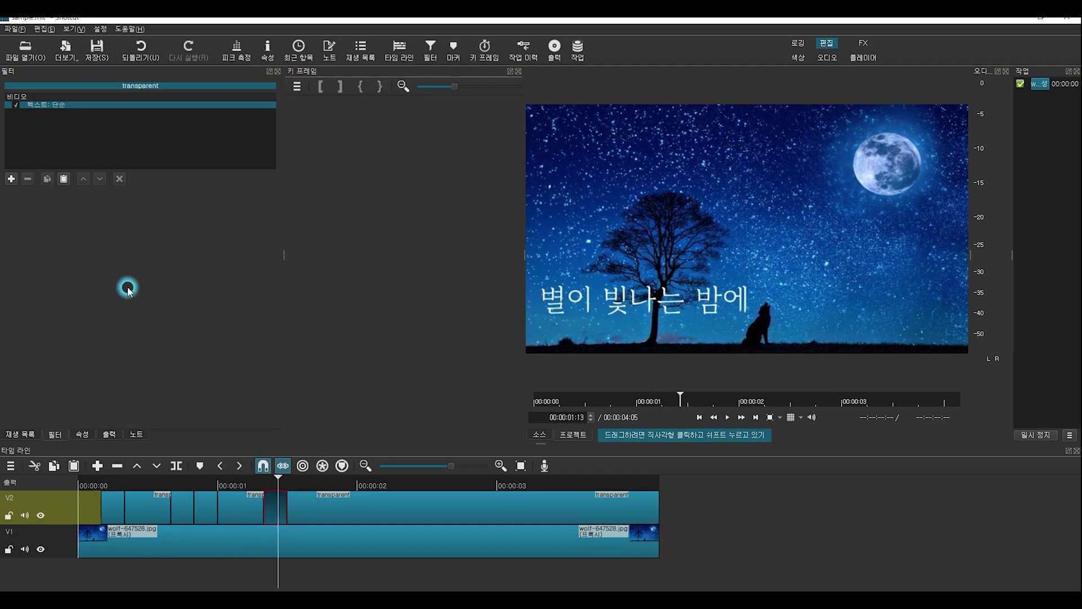
left_click(164, 229)
key("BackSpace")
Check the final segment's text and scrub across the segments to review the letter-by-letter reveal
left_click(304, 479)
left_click(296, 499)
left_click(101, 213)
left_click(204, 484)
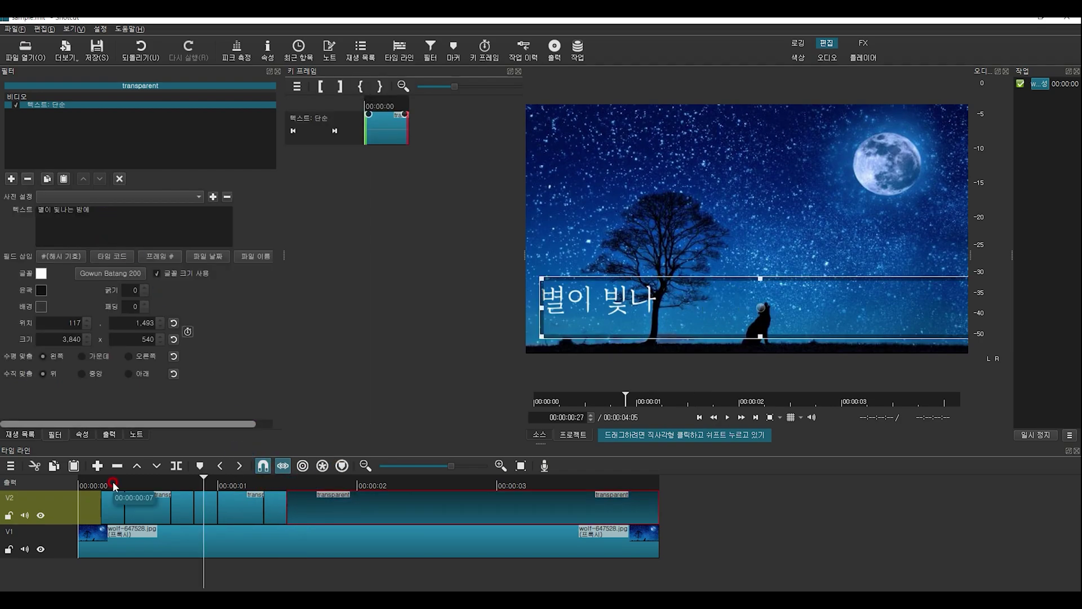
left_click_drag(118, 483, 297, 484)
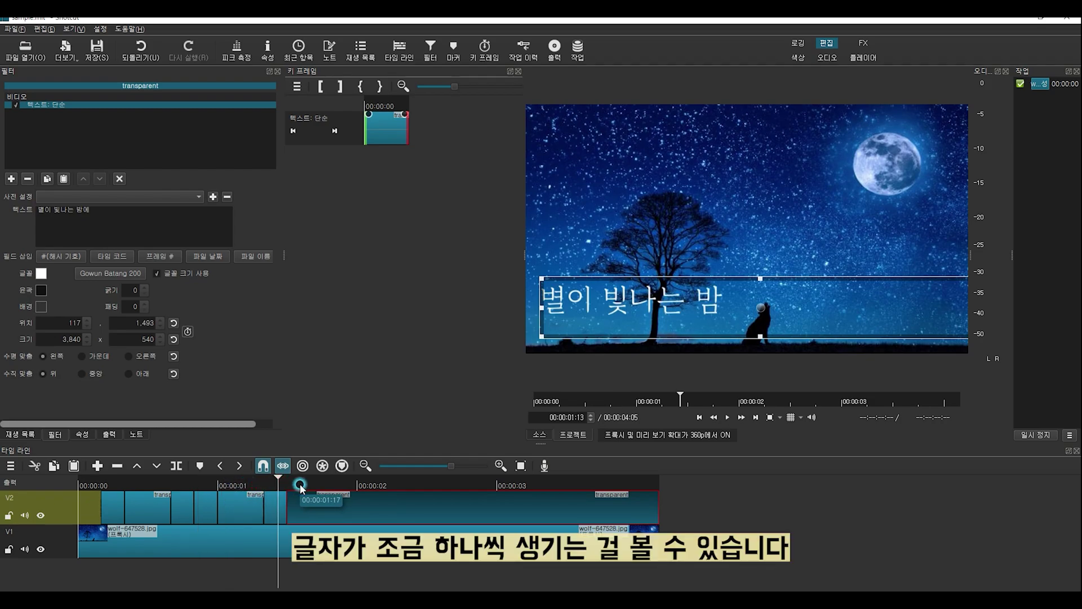
Play the timeline from the beginning to preview the typewriter effect, then stop playback
left_click(79, 487)
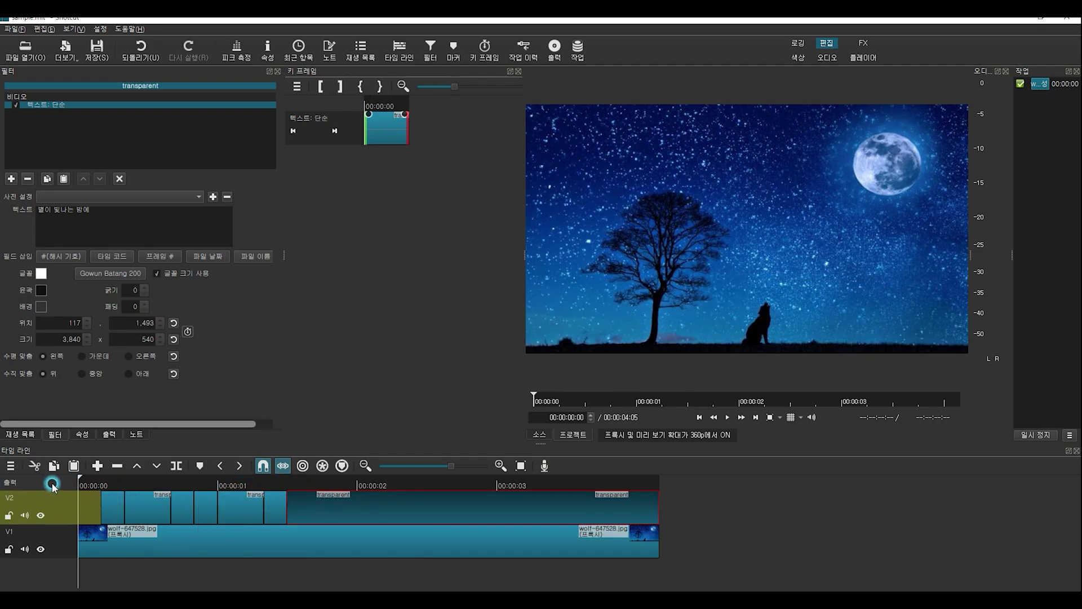
left_click(51, 481)
key("space")
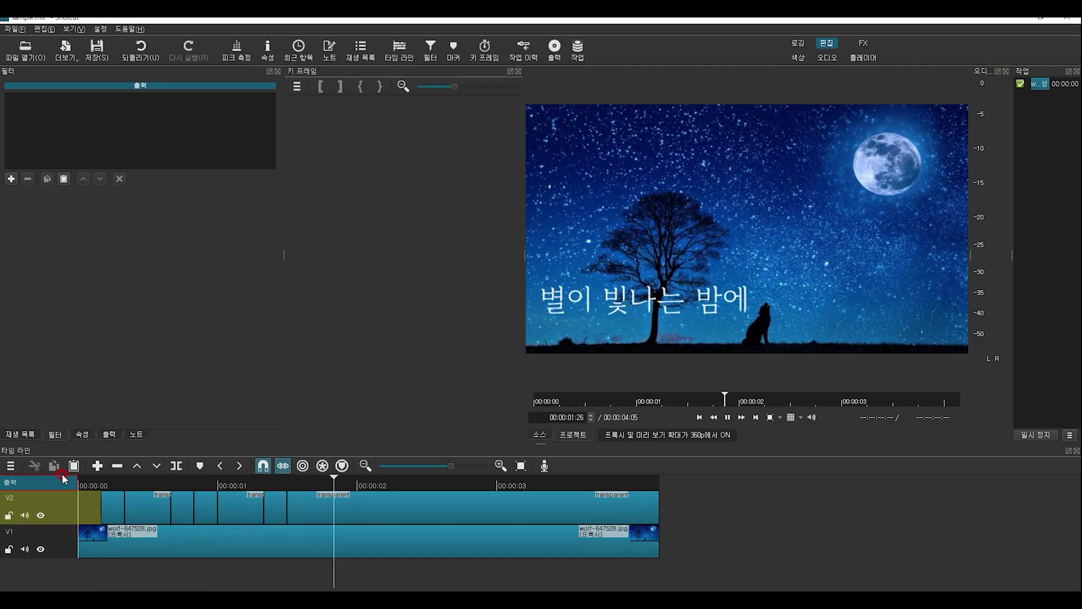
key("space")
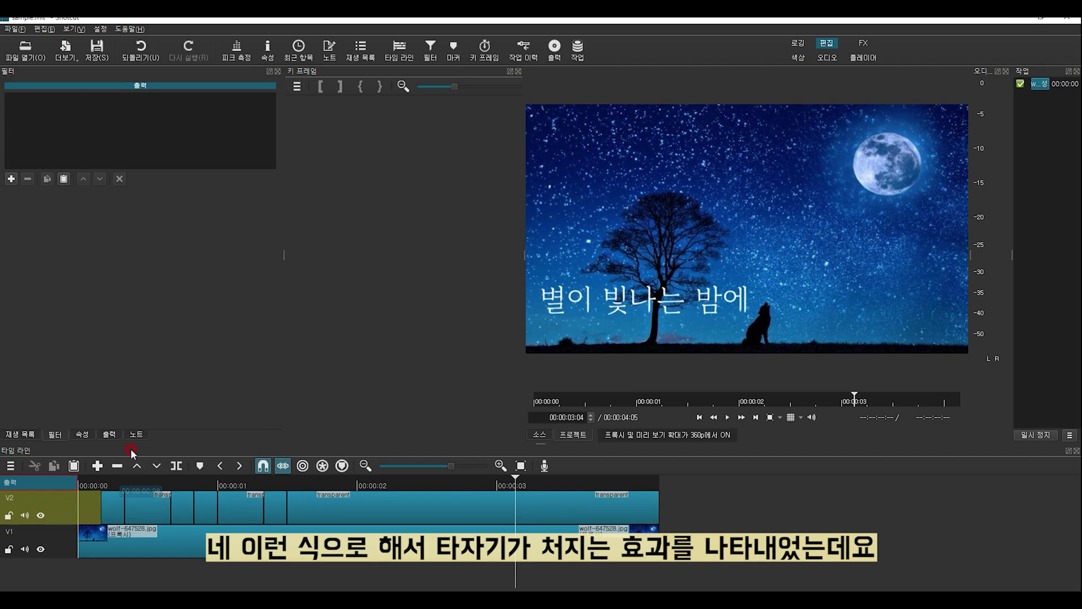
Inspect the first letter's segment, return to the timeline start and replay the title animation
left_click(115, 481)
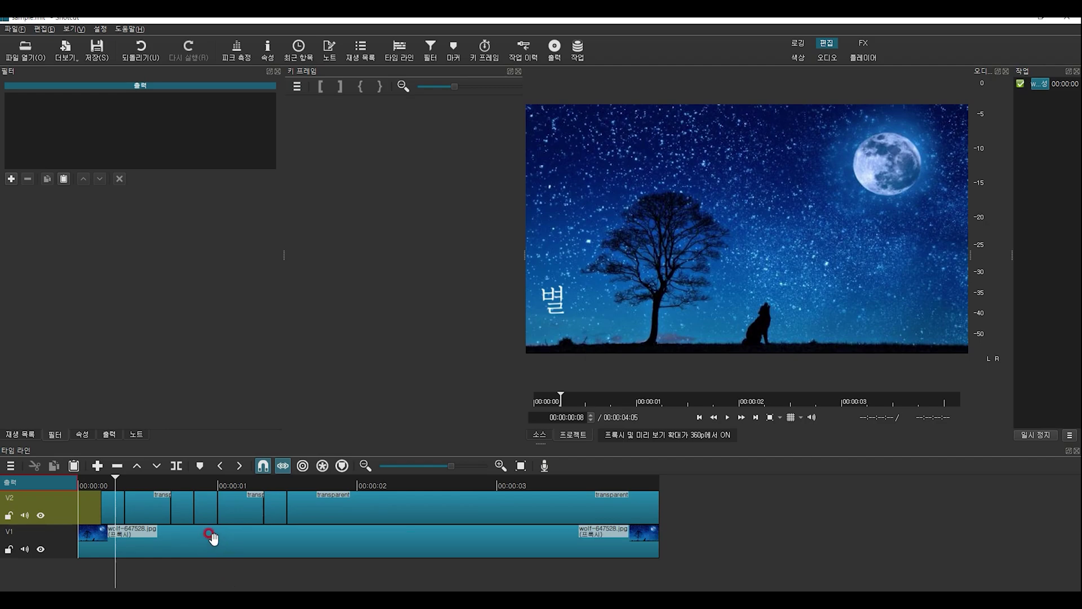
left_click(82, 488)
left_click(22, 483)
key("space")
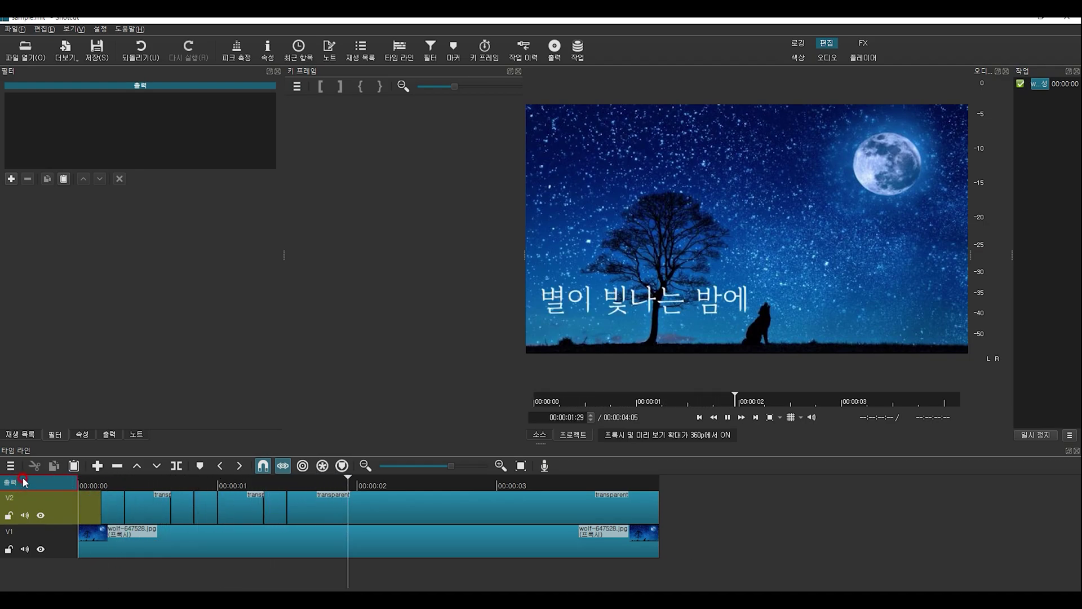